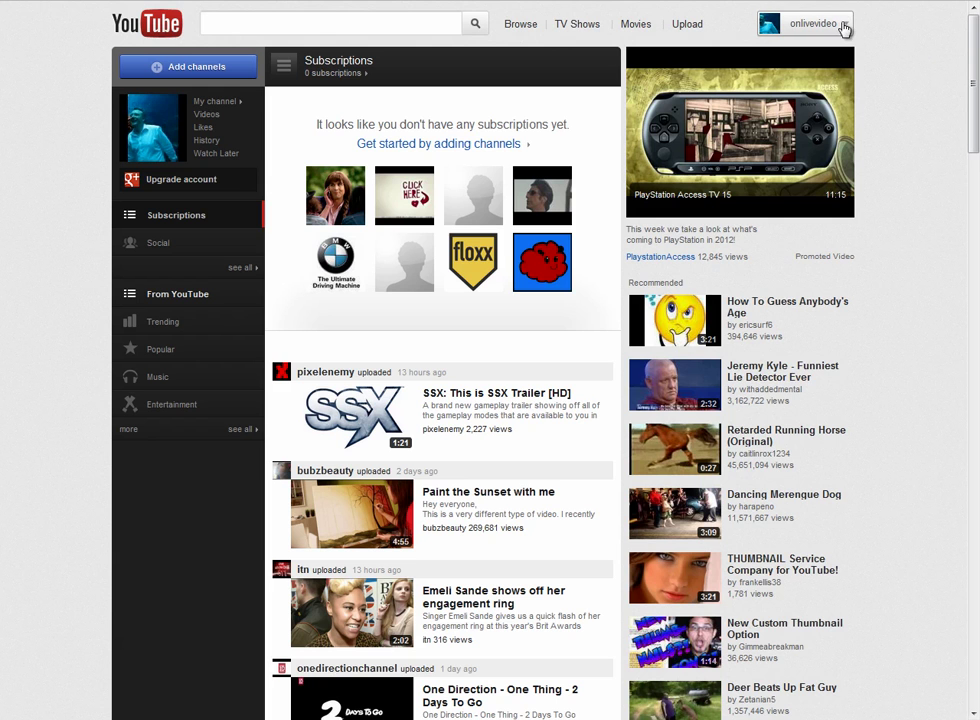
Step: Start uploading Sequence 01.mp4 from the computer to YouTube
left_click(686, 24)
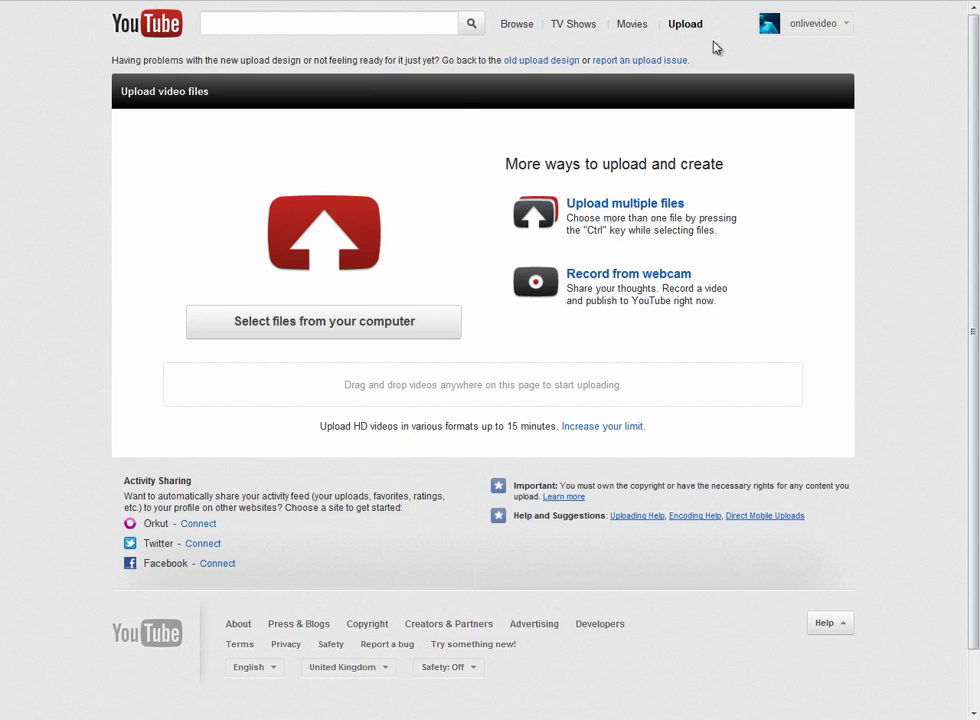
left_click(346, 322)
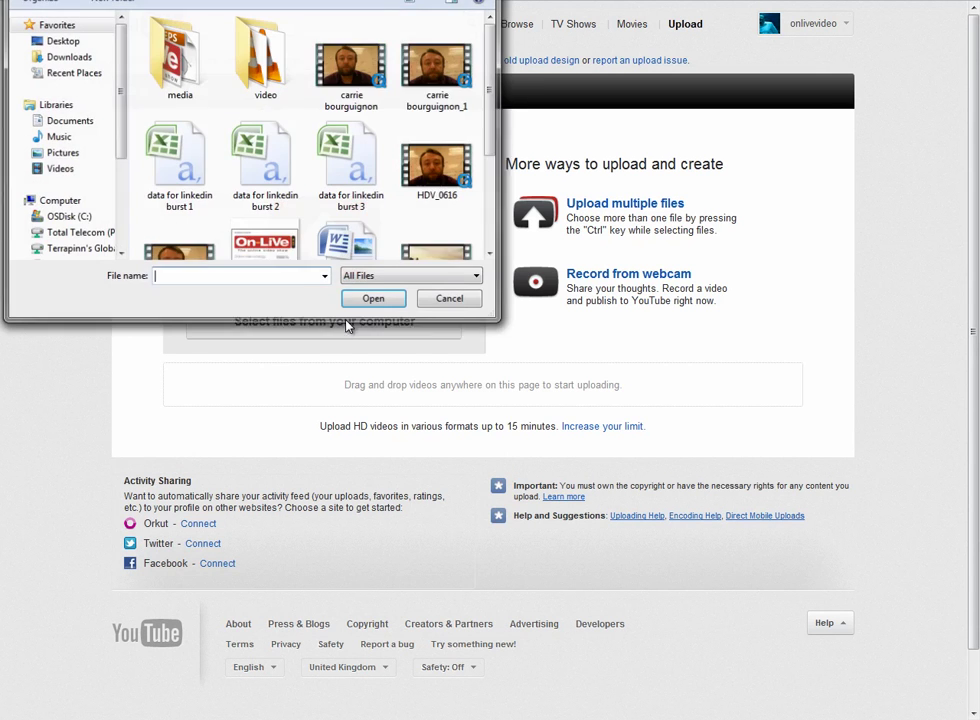
scroll(450, 130, "down", 2)
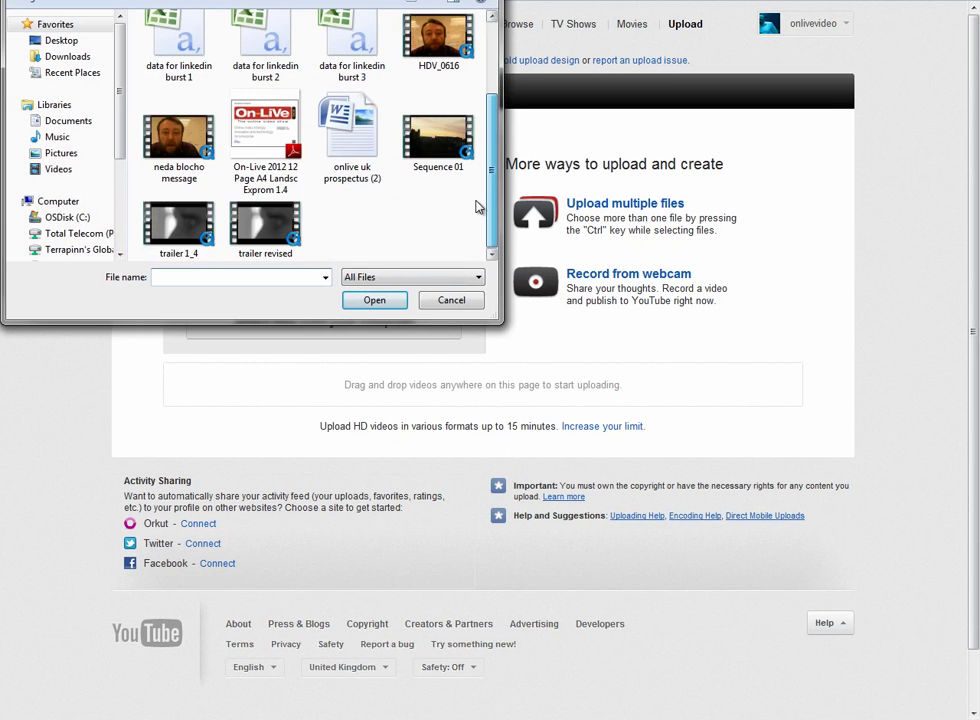
double_click(432, 145)
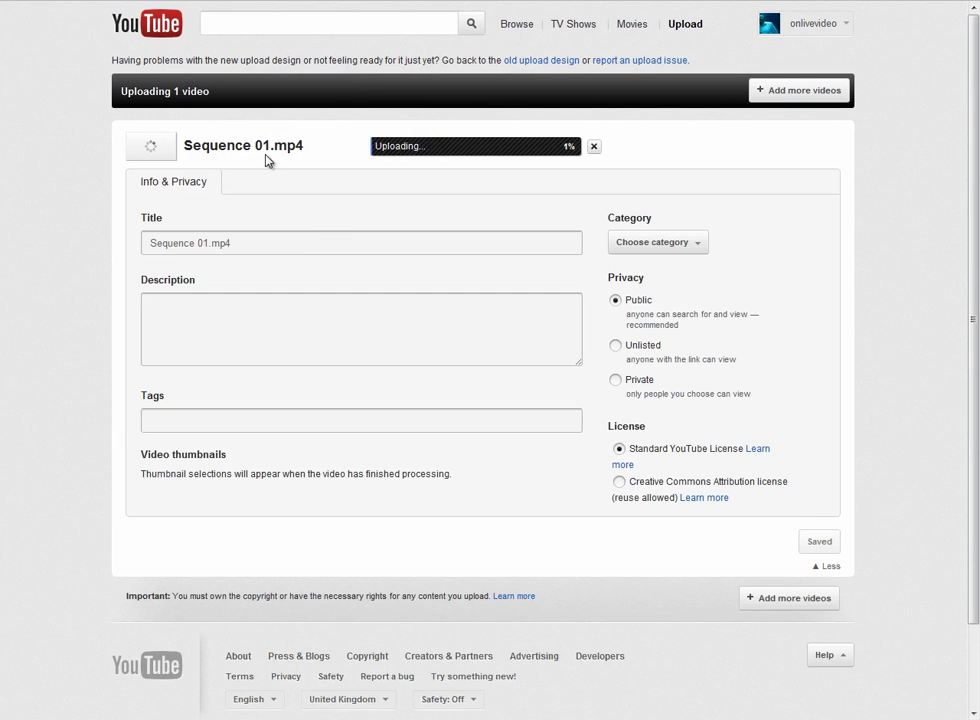
Step: Erase the default 'Sequence 01.mp4' title, leaving the Title field empty
left_click(275, 241)
key("BackSpace")
key("BackSpace")
key("BackSpace")
key("BackSpace")
key("BackSpace")
key("BackSpace")
key("BackSpace")
key("BackSpace")
key("BackSpace")
key("BackSpace")
key("BackSpace")
key("BackSpace")
key("BackSpace")
key("BackSpace")
key("BackSpace")
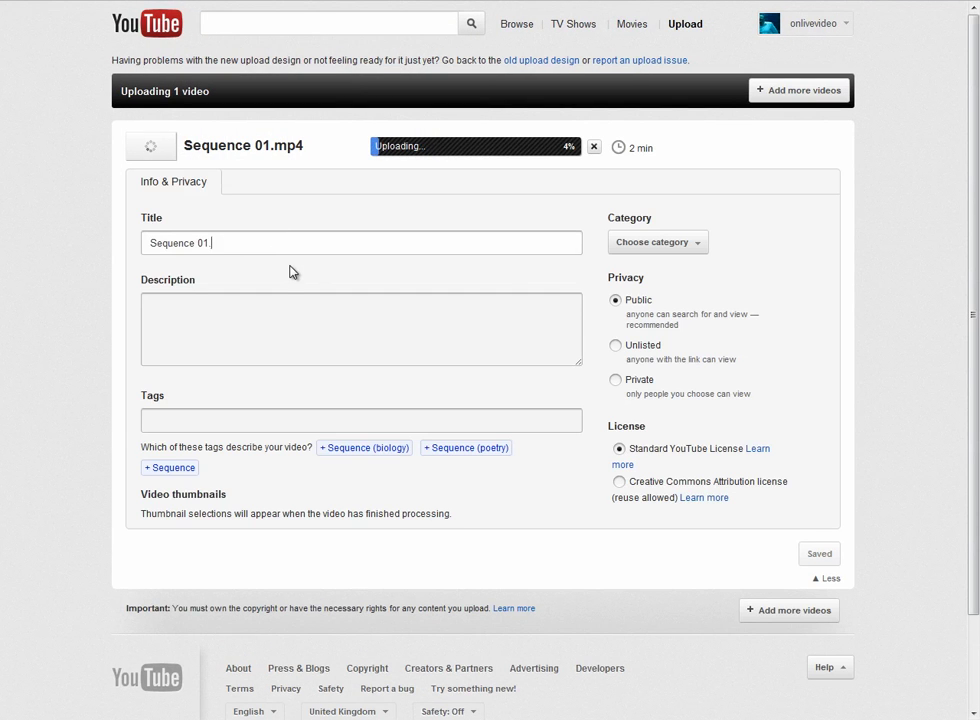
key("Escape")
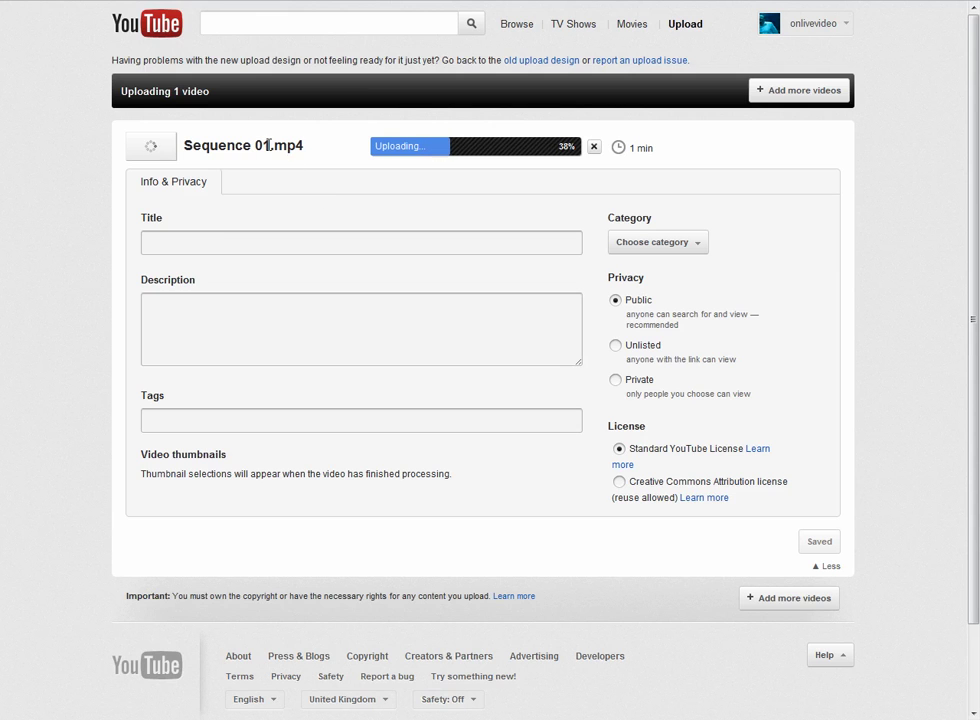
Step: Title the uploading video 'sunset'
left_click(282, 245)
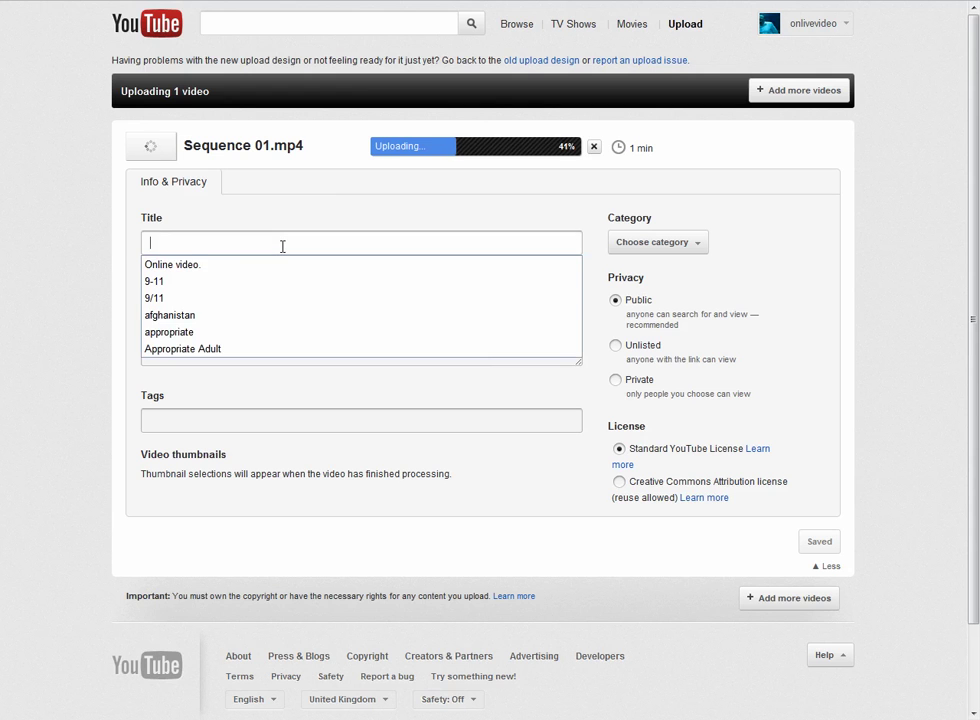
type("sunset")
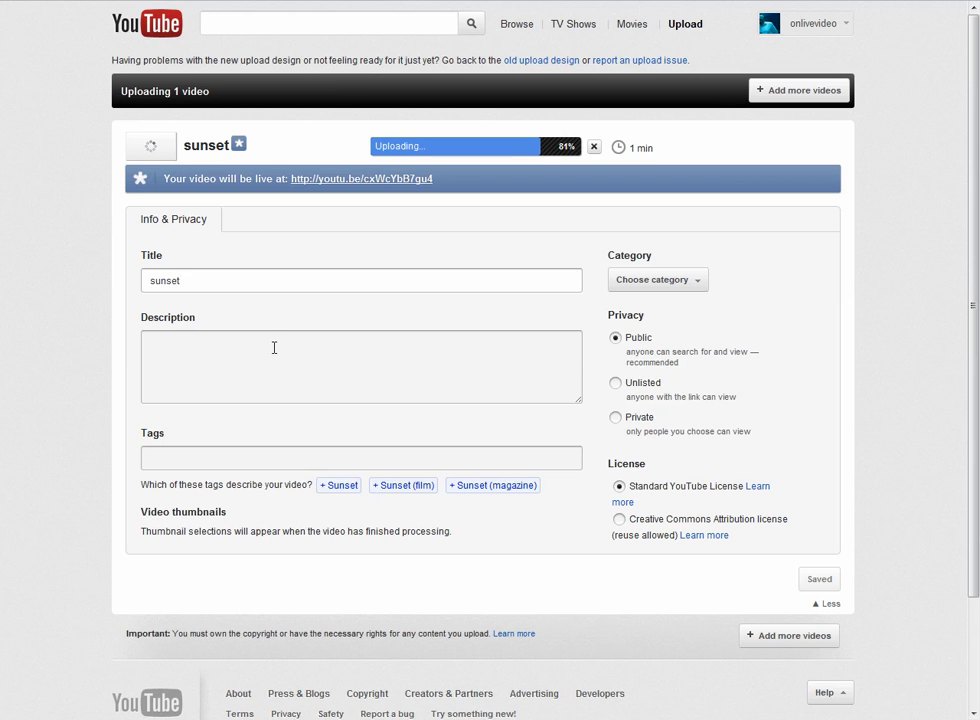
Step: Set the sunset video's privacy to Unlisted and save the change
left_click(616, 383)
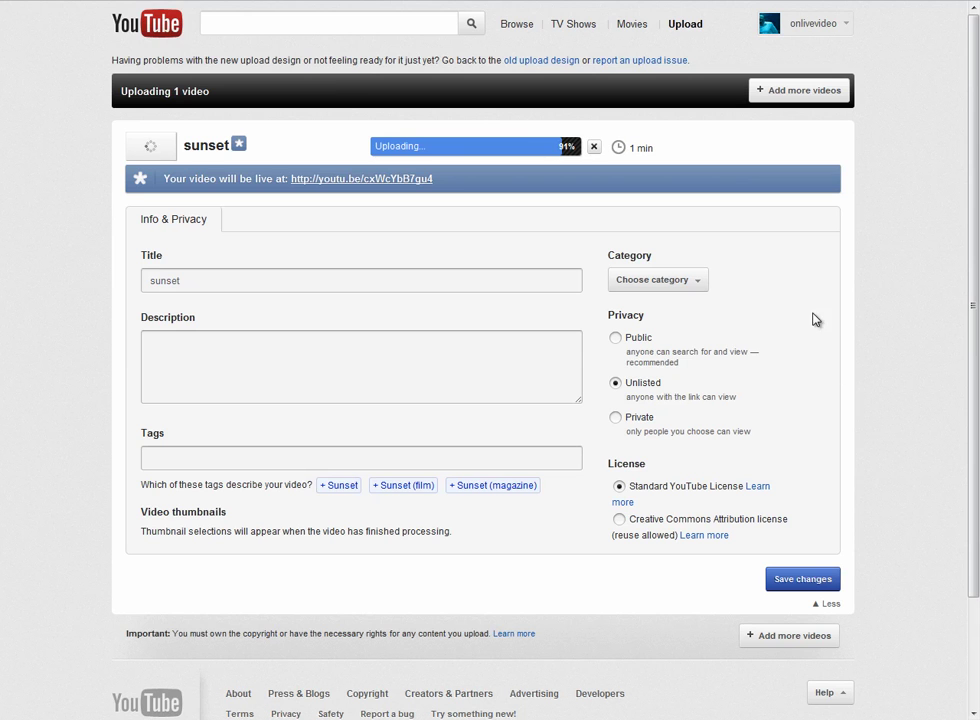
left_click(797, 585)
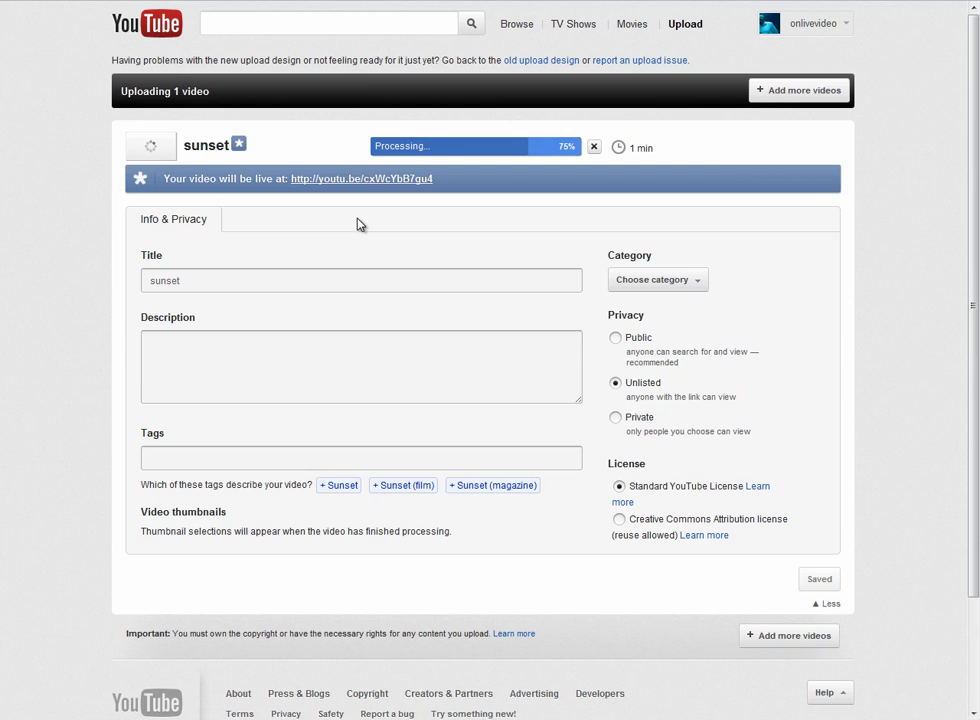
Step: Open the sunset video's page and bring up its youtu.be share link
left_click(345, 180)
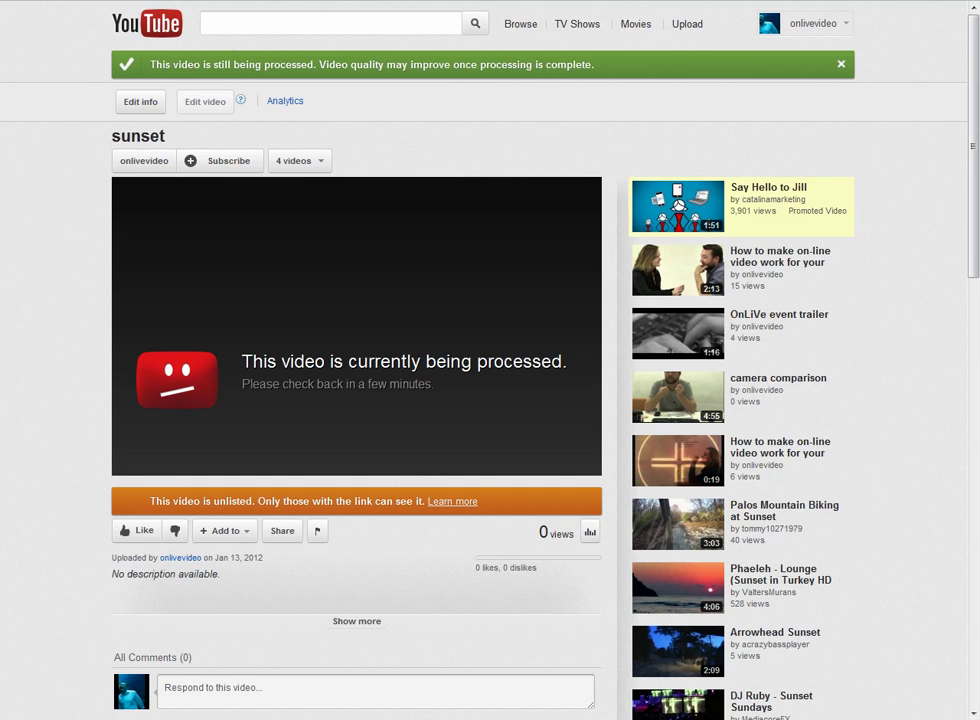
scroll(258, 153, "down", 2)
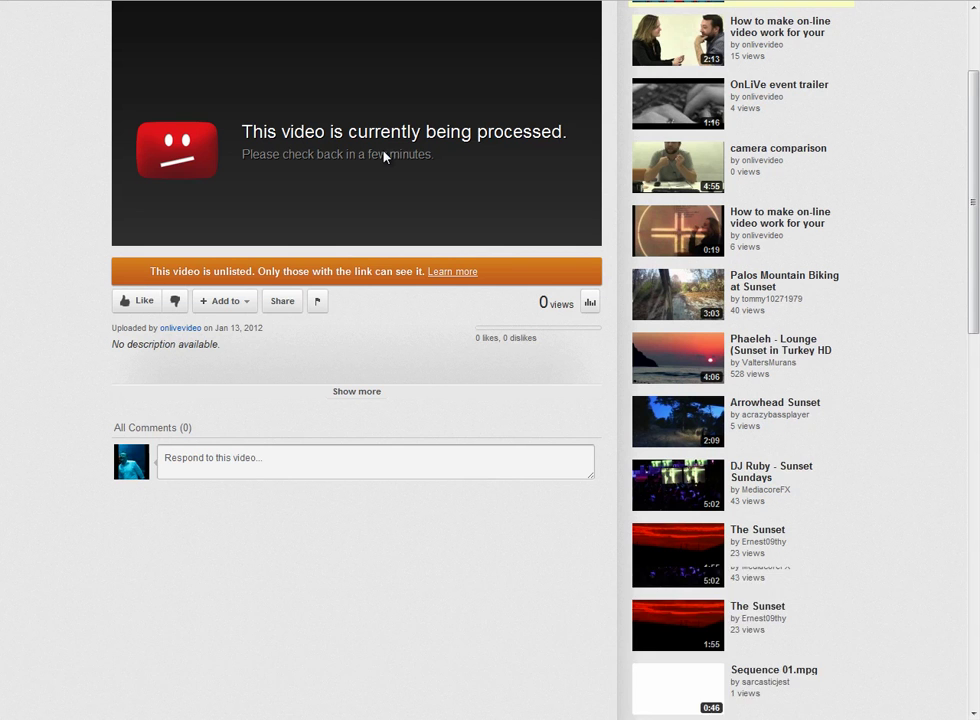
left_click(292, 308)
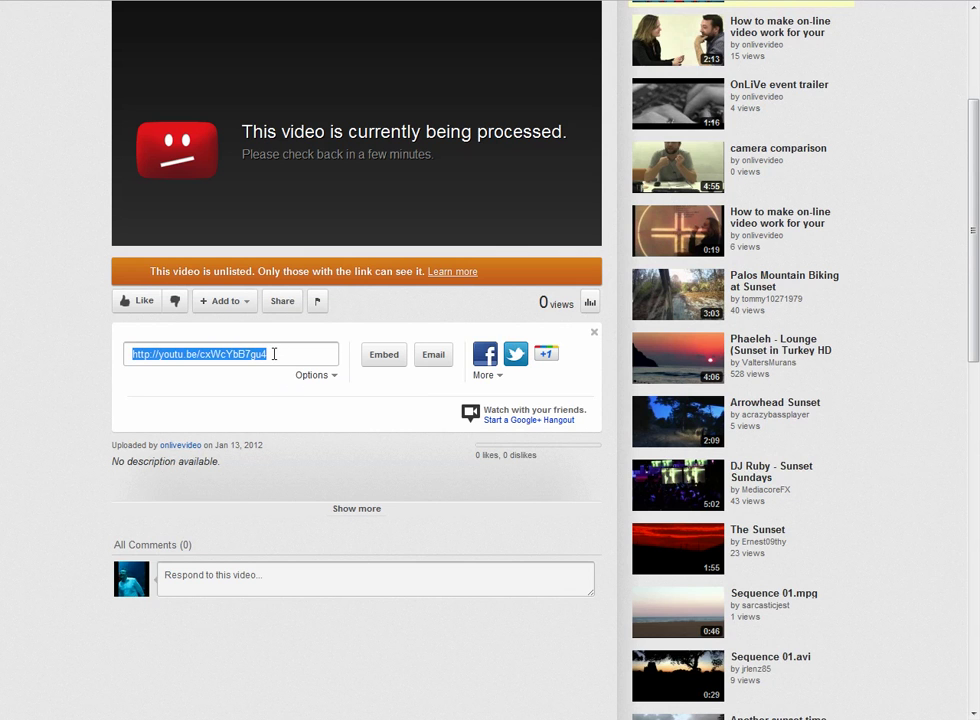
Step: Select the full share link and switch to the Notepad embed code
left_click(274, 354)
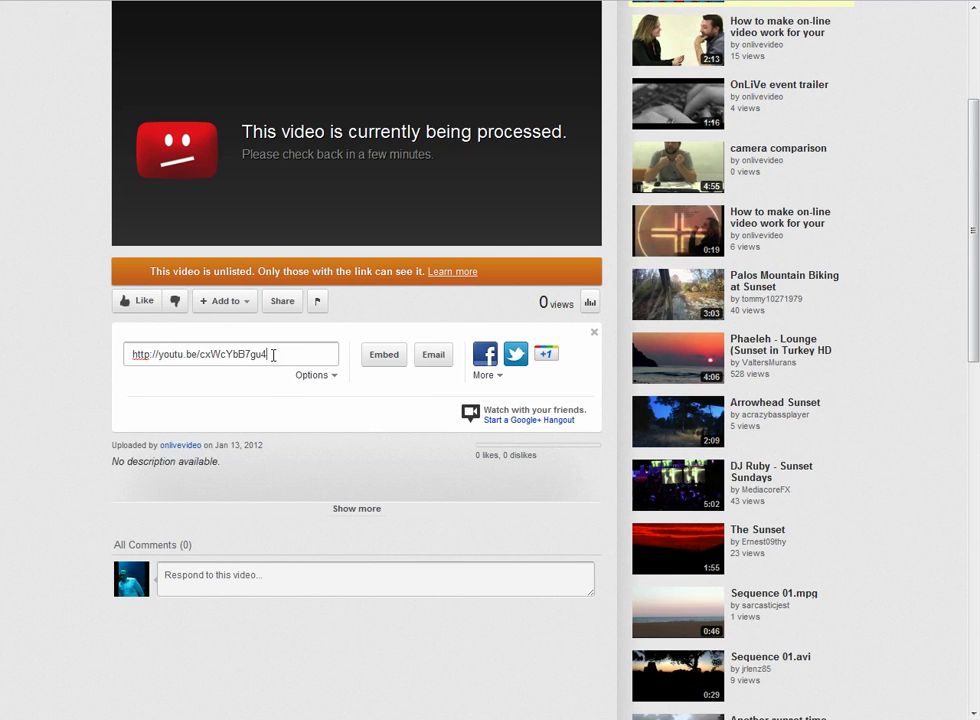
left_click_drag(274, 354, 201, 357)
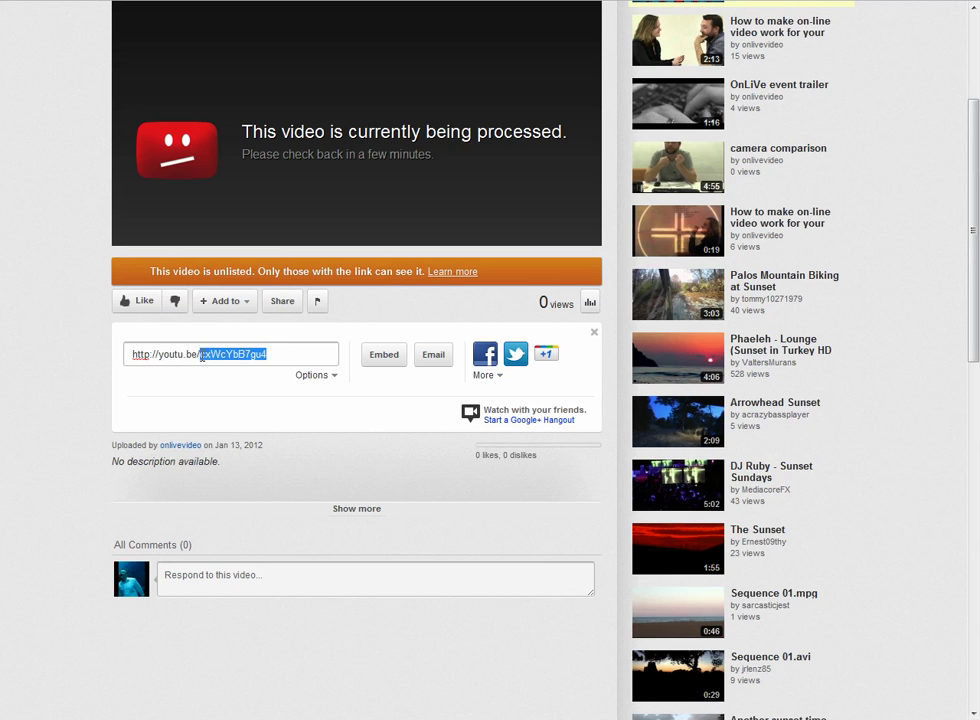
key("ctrl+a")
left_click(272, 355)
left_click_drag(275, 356, 130, 356)
key("ctrl+c")
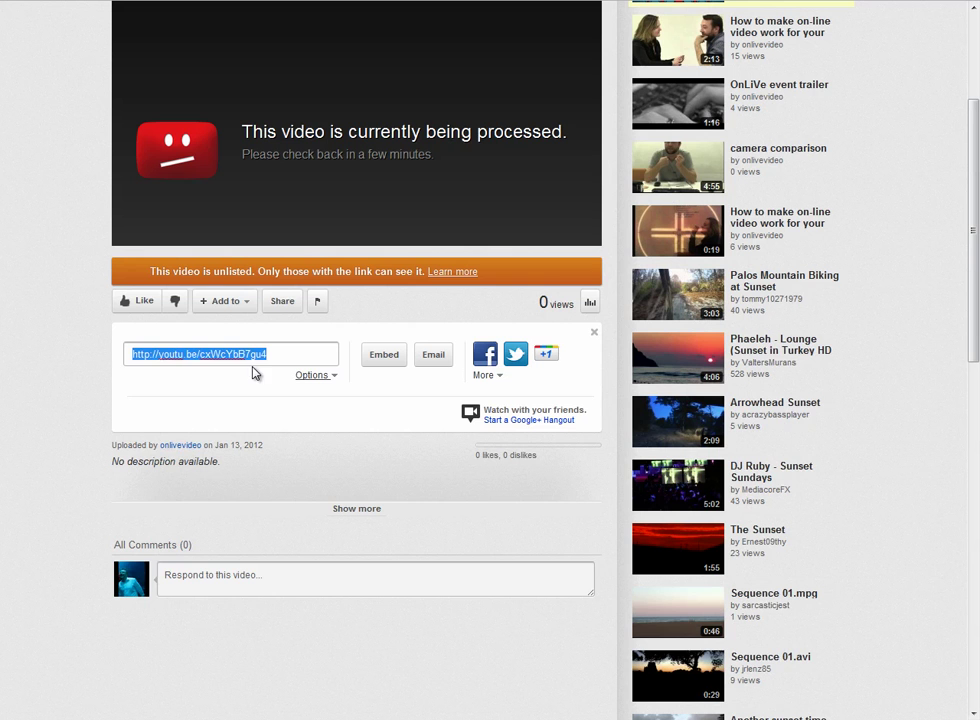
key("alt+Tab")
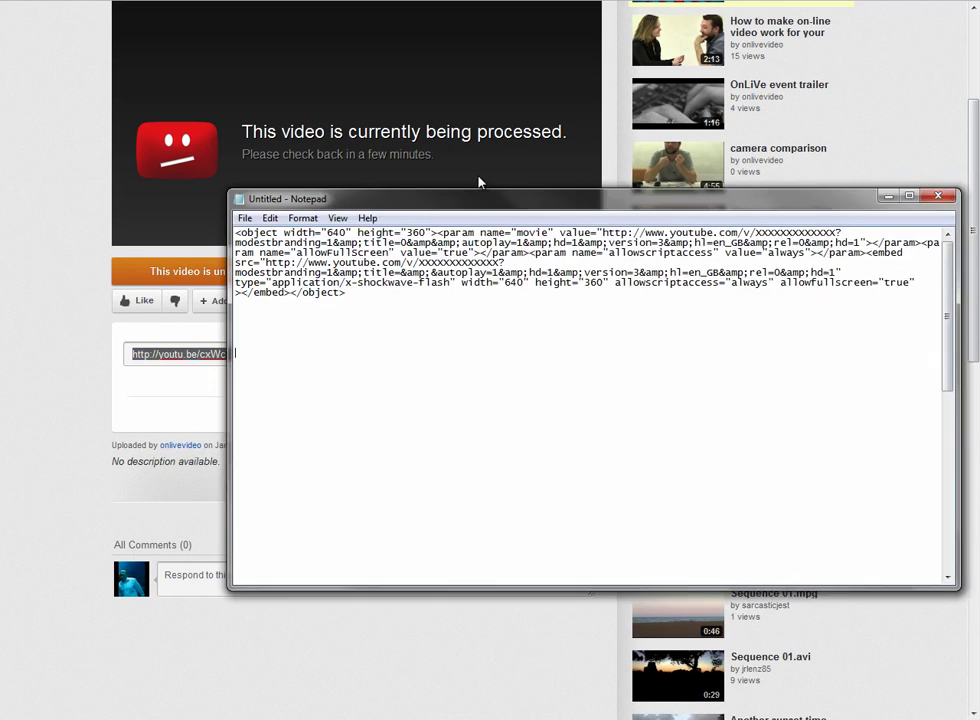
Step: Paste the youtu.be link below the embed code and copy its video ID cxWcYbB7gu4
left_click_drag(477, 190, 361, 102)
left_click(200, 275)
key("ctrl+v")
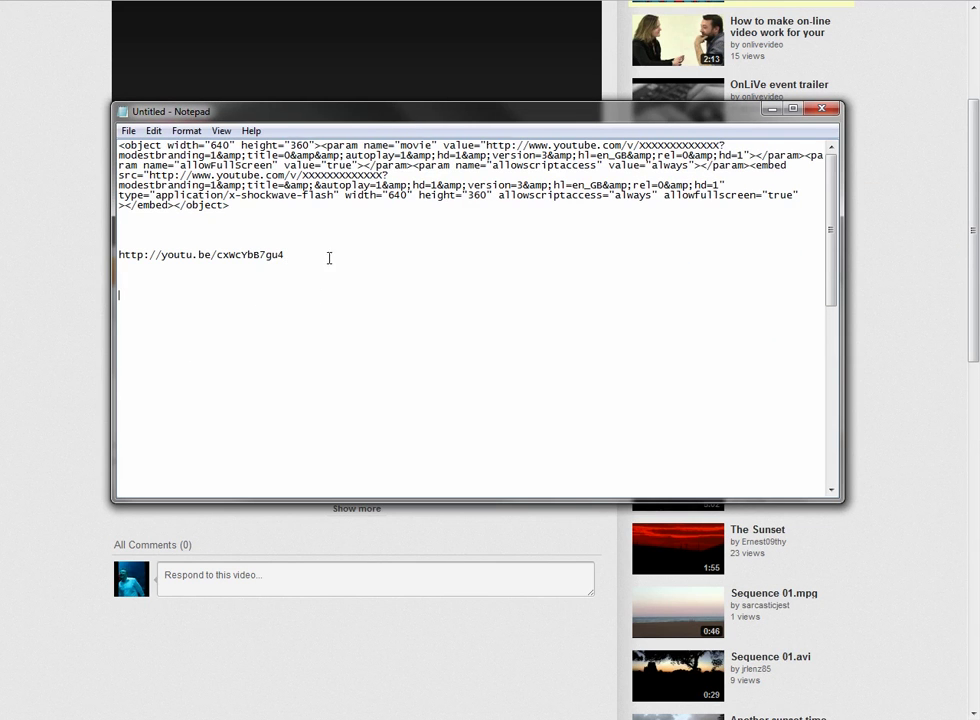
left_click_drag(286, 256, 217, 257)
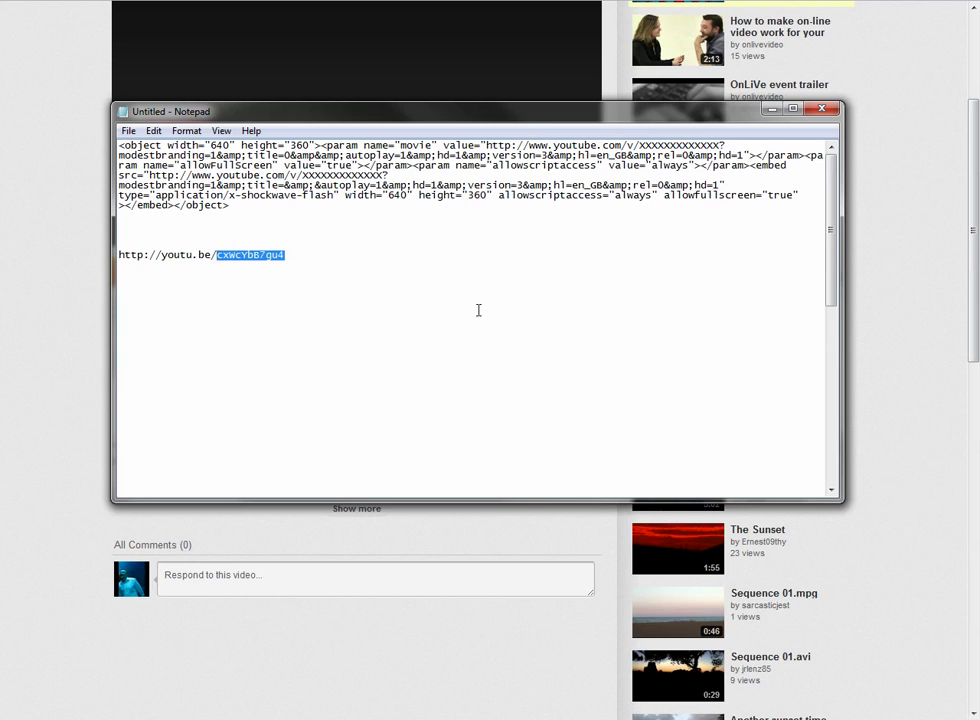
left_click(420, 304)
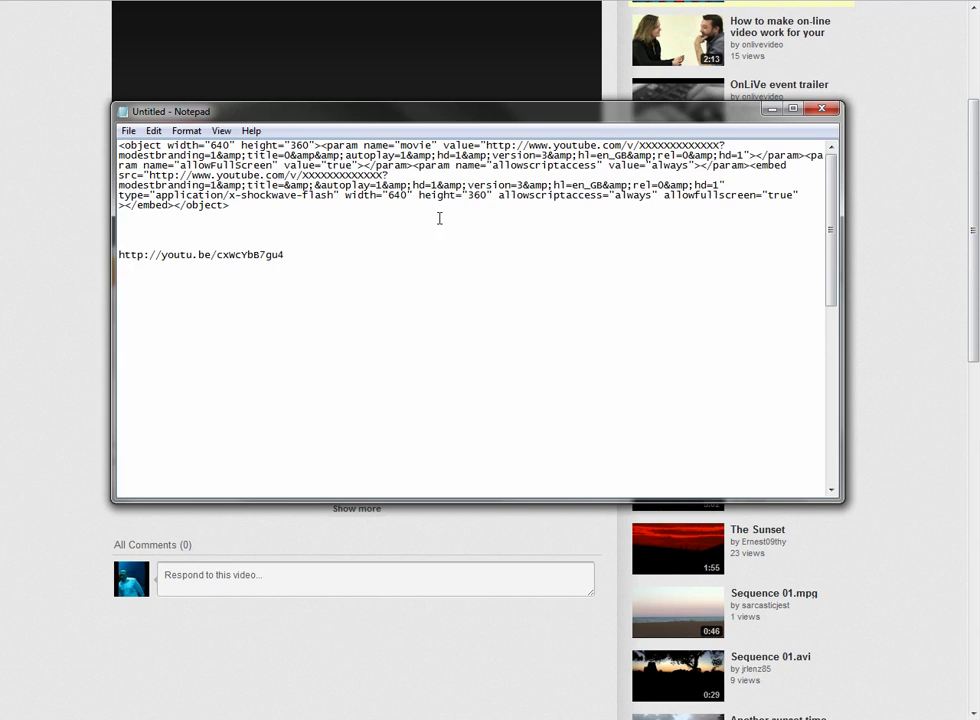
Step: Replace the X placeholders in the src and movie URLs with cxWcYbB7gu4
double_click(380, 175)
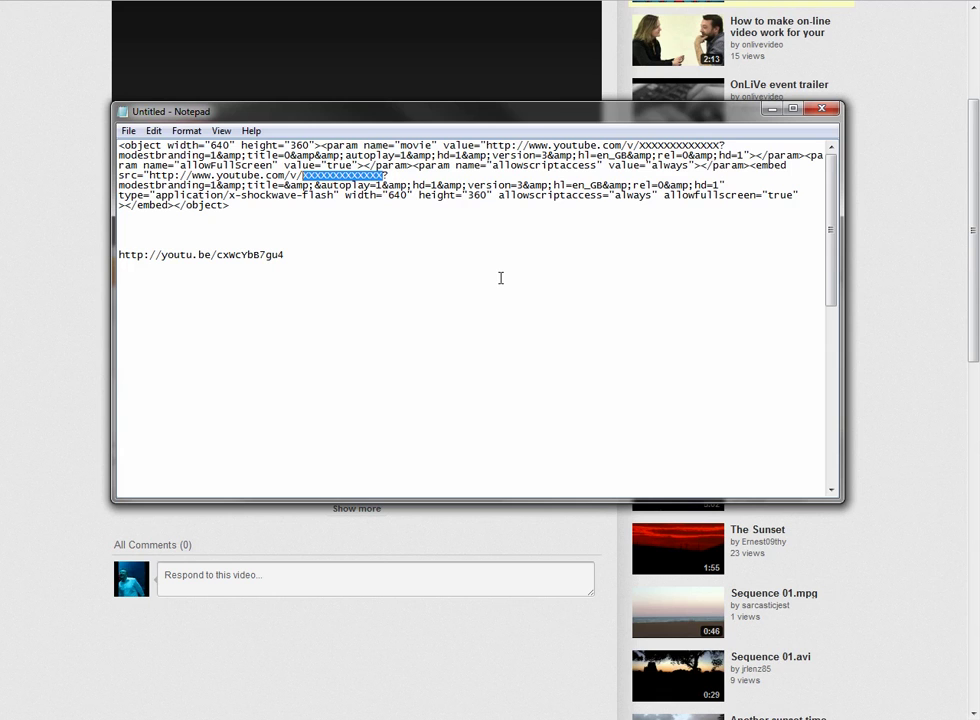
type("cxWcYbB7gu4")
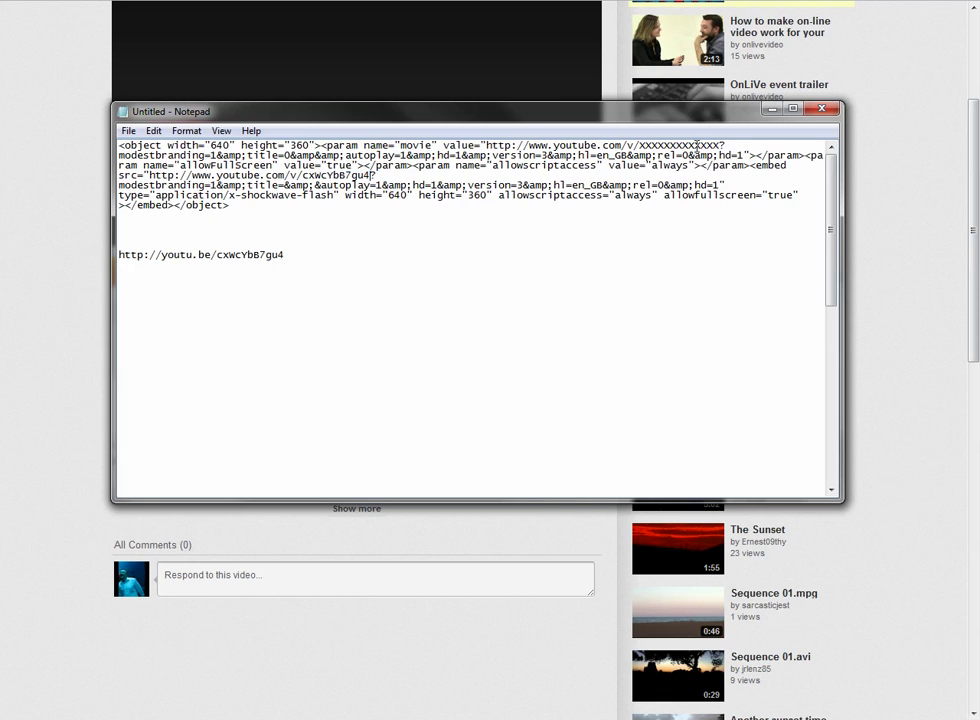
left_click_drag(722, 146, 642, 146)
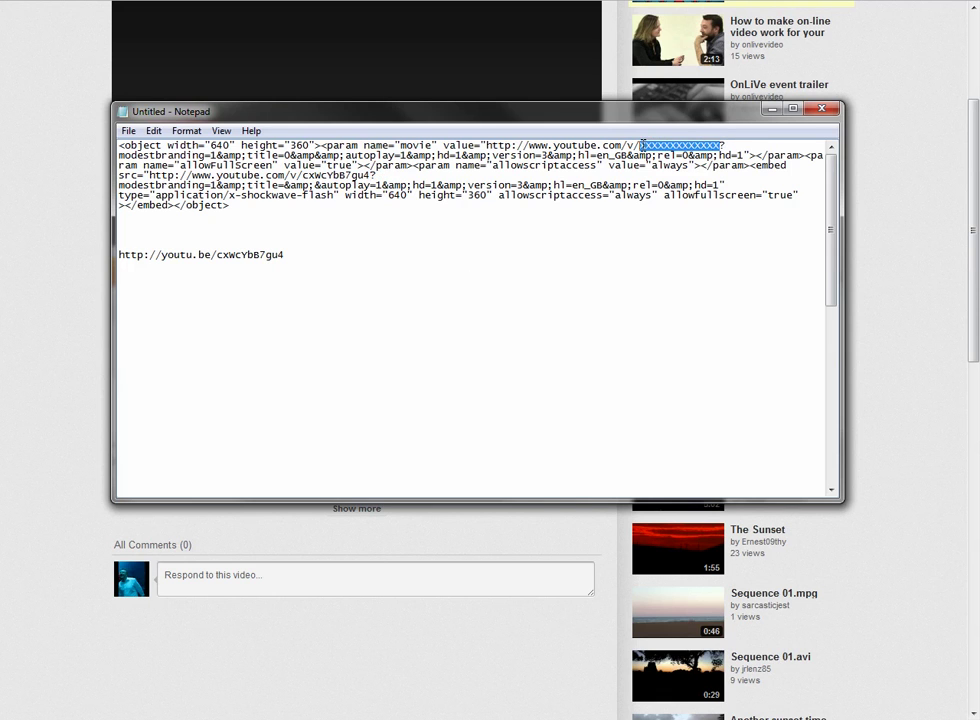
type("cxWcYbB7gu4")
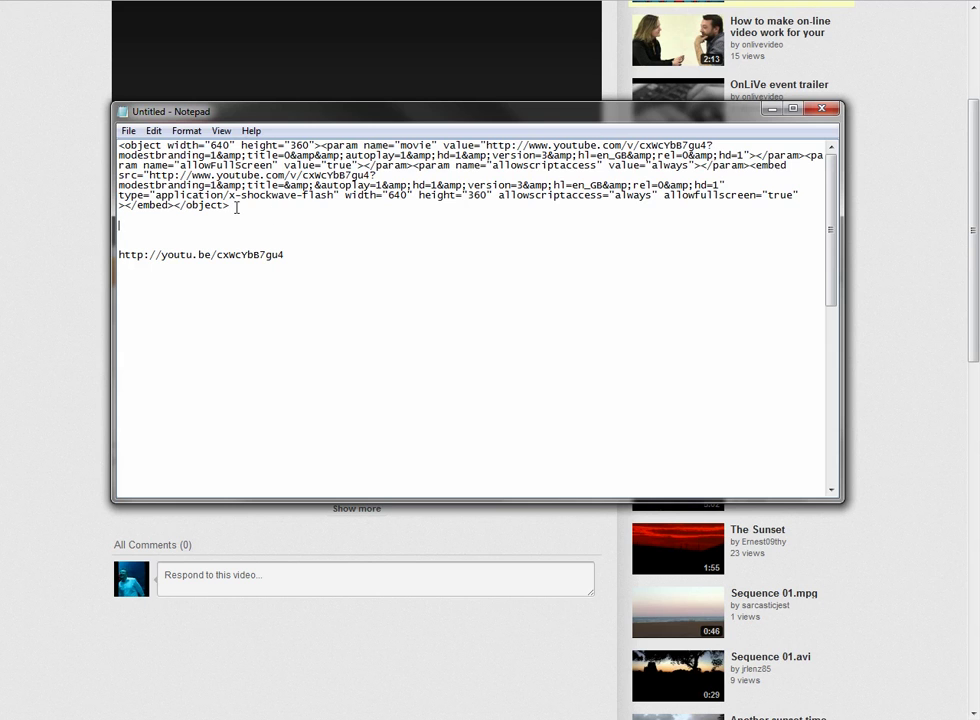
left_click_drag(232, 205, 117, 146)
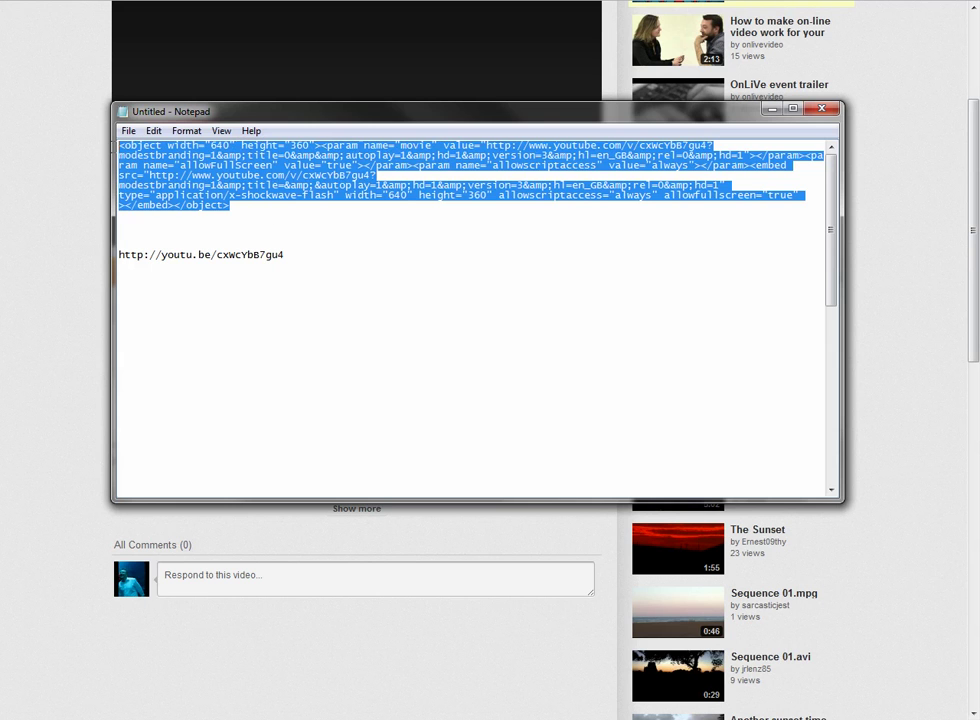
Step: Change autoplay=1 to autoplay=0 in both embed URLs and select the whole code block
left_click(365, 210)
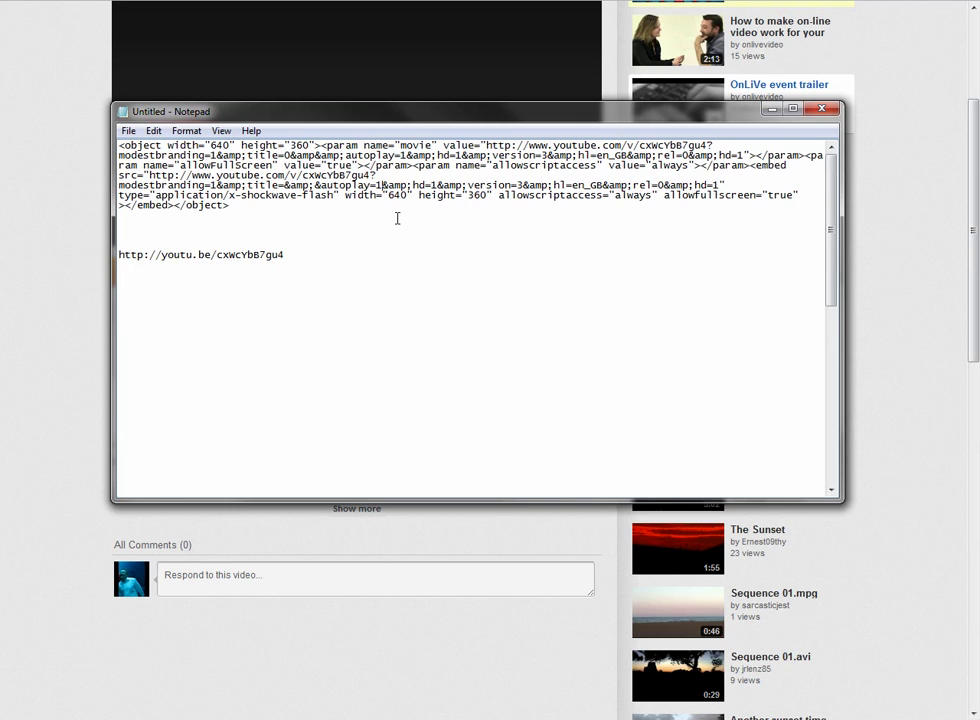
key("BackSpace")
type("0")
left_click(408, 155)
key("BackSpace")
type("0")
left_click_drag(247, 207, 118, 145)
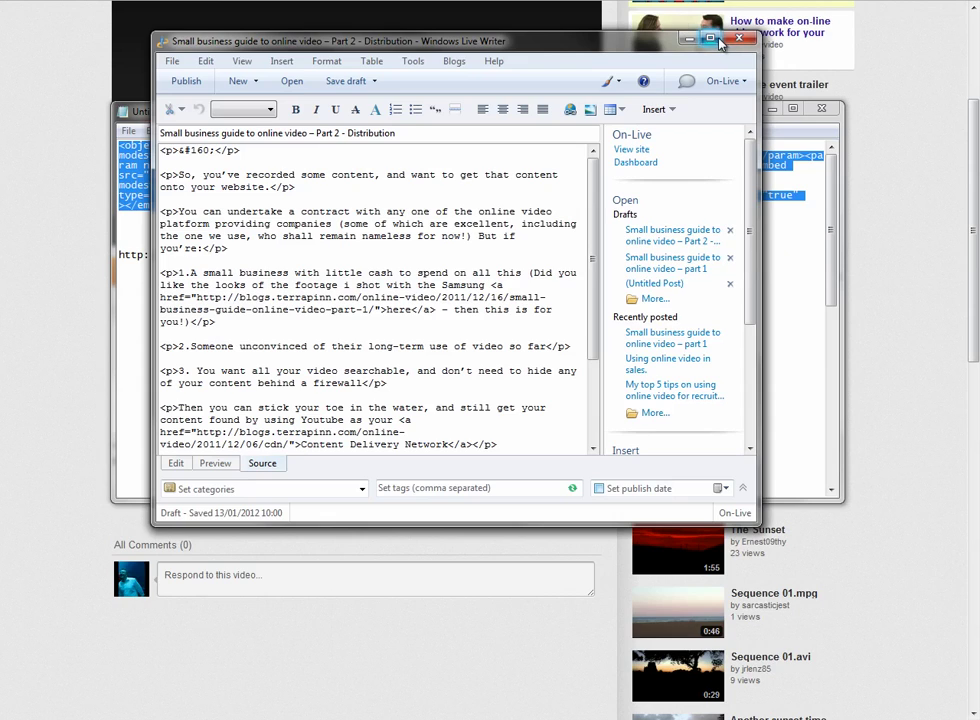
Step: Paste the embed code on a new line at the end of the Part 2 post source and return to the Edit view
double_click(530, 12)
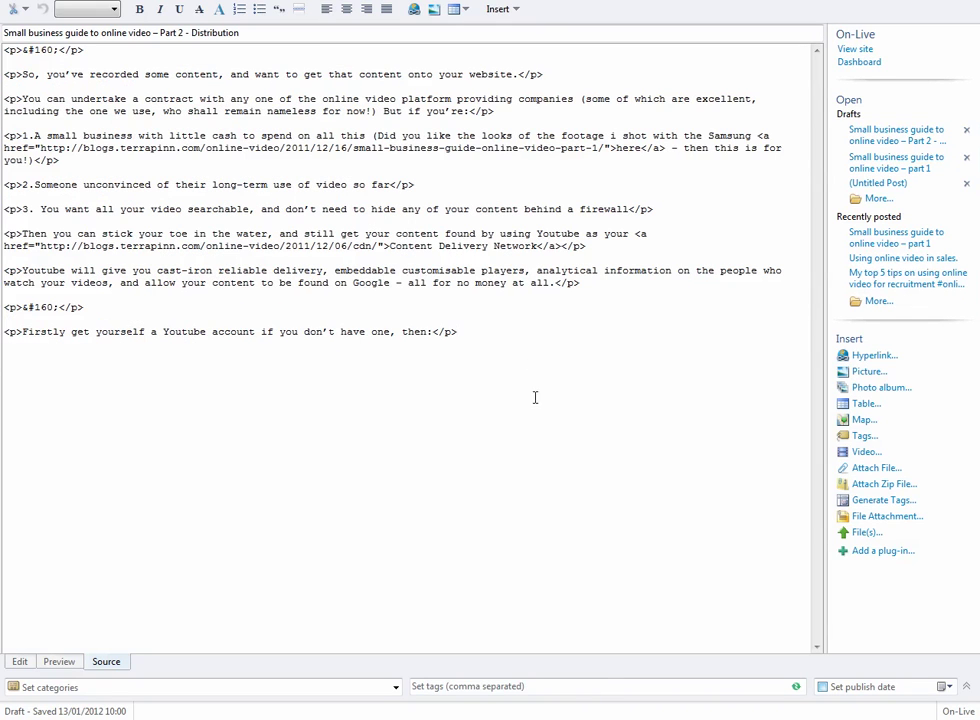
left_click(474, 331)
key("Return")
type("<object width=\"640\" height=\"360\"><param name=\"movie\" value=\"http://www.youtube.com/v/cxWcYbB7gu4?modestbranding=1&amp;title=0&amp;amp;autoplay=0&amp;hd=1&amp;version=3&amp;hl=en_GB&amp;rel=0&amp;hd=1\"></param><param name=\"allowFullScreen\" value=\"true\"></param><param name=\"allowscriptaccess\" value=\"always\"></param><embed src=\"http://www.youtube.com/v/cxWcYbB7gu4?modestbranding=1&amp;title=&amp;;autoplay=0&amp;hd=1&amp;version=3&amp;hl=en_GB&amp;rel=0&amp;hd=1\" type=\"application/x-shockwave-flash\" width=\"640\" height=\"360\" allowscriptaccess=\"always\" allowfullscreen=\"true\" ></embed></object>")
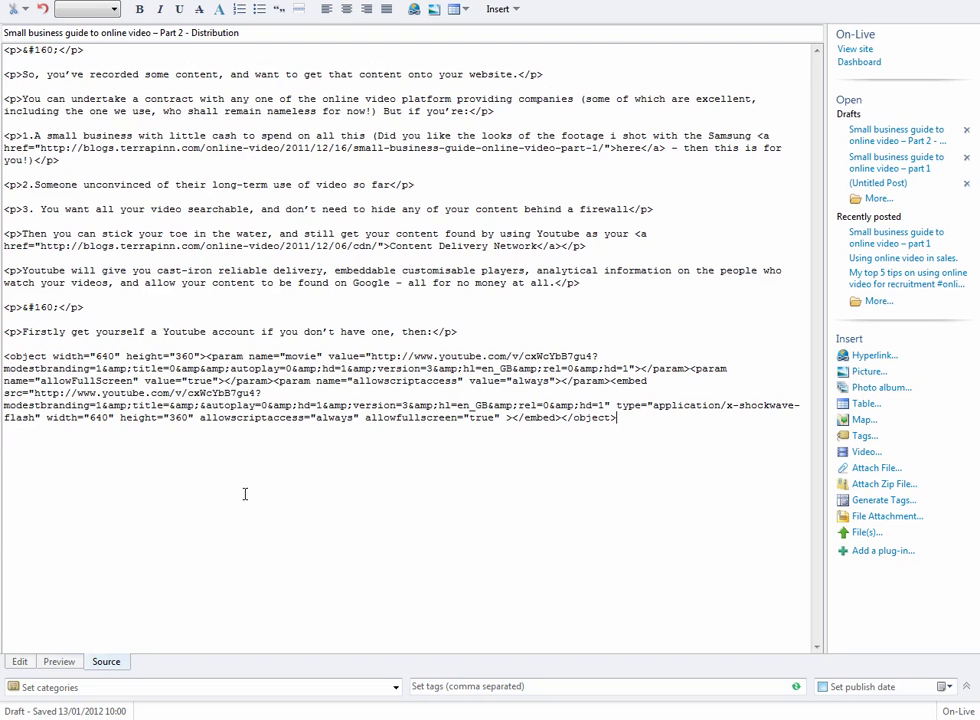
left_click(19, 662)
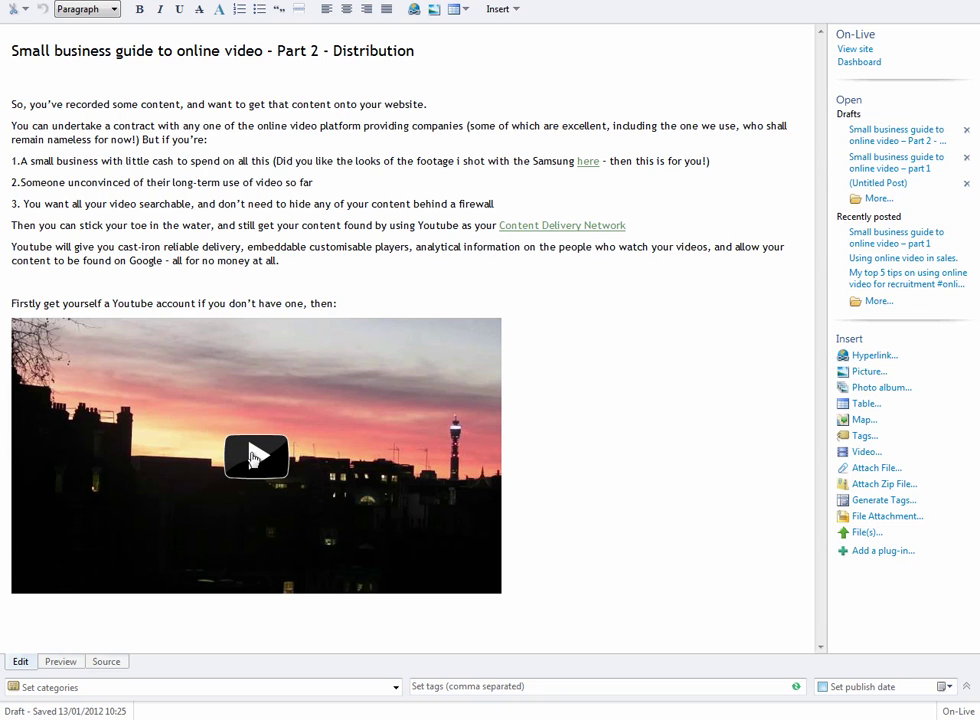
Step: Play the embedded sunset video and raise its quality from 360p to 720p
left_click(258, 457)
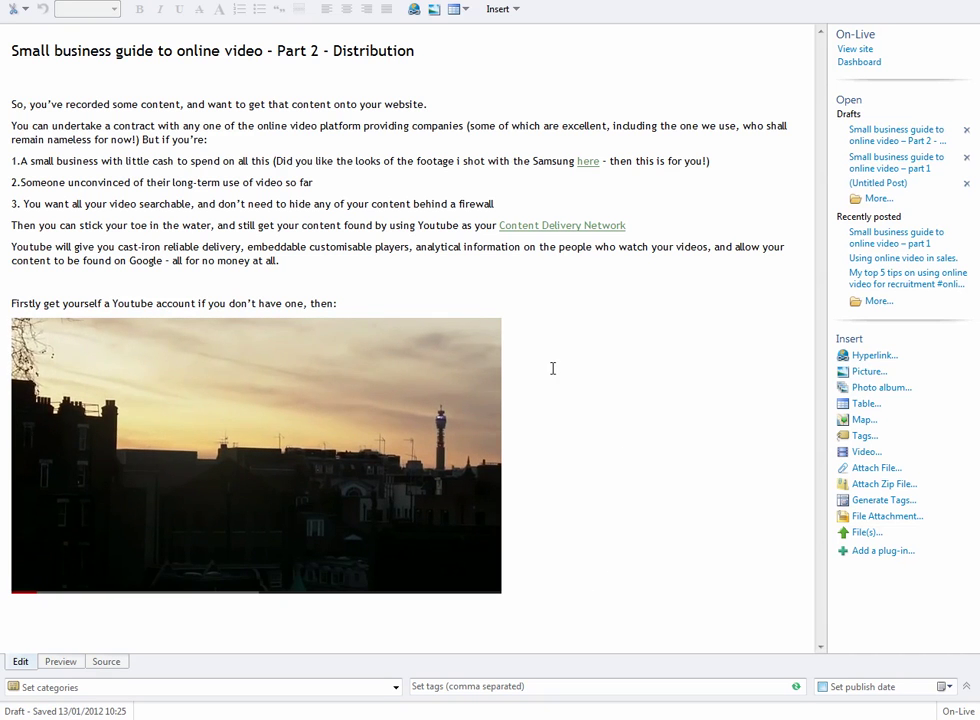
mouse_move(254, 457)
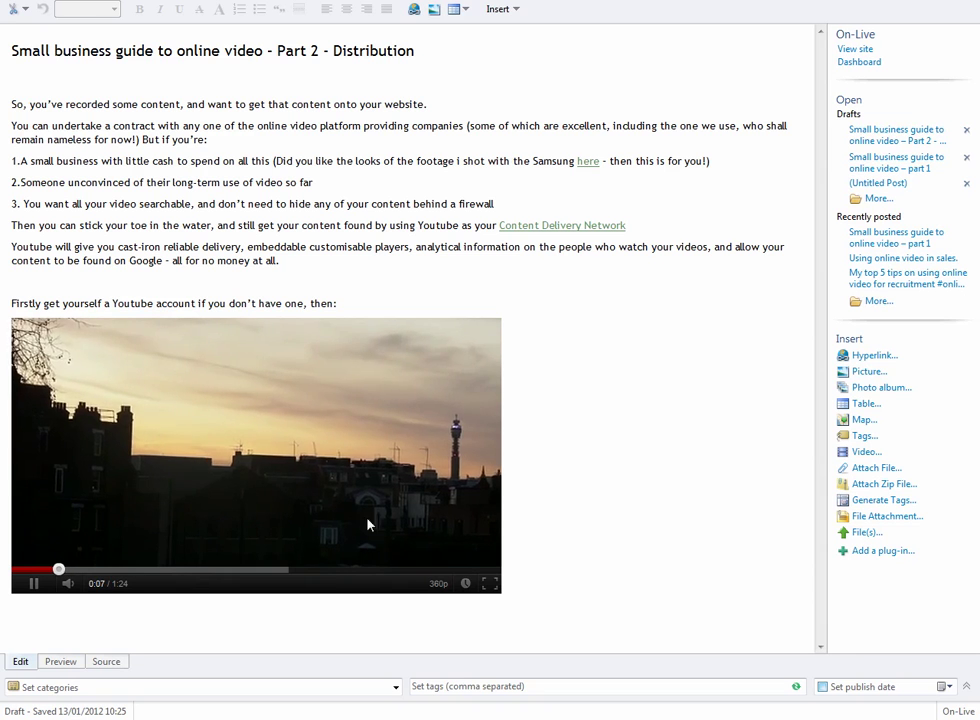
left_click(437, 584)
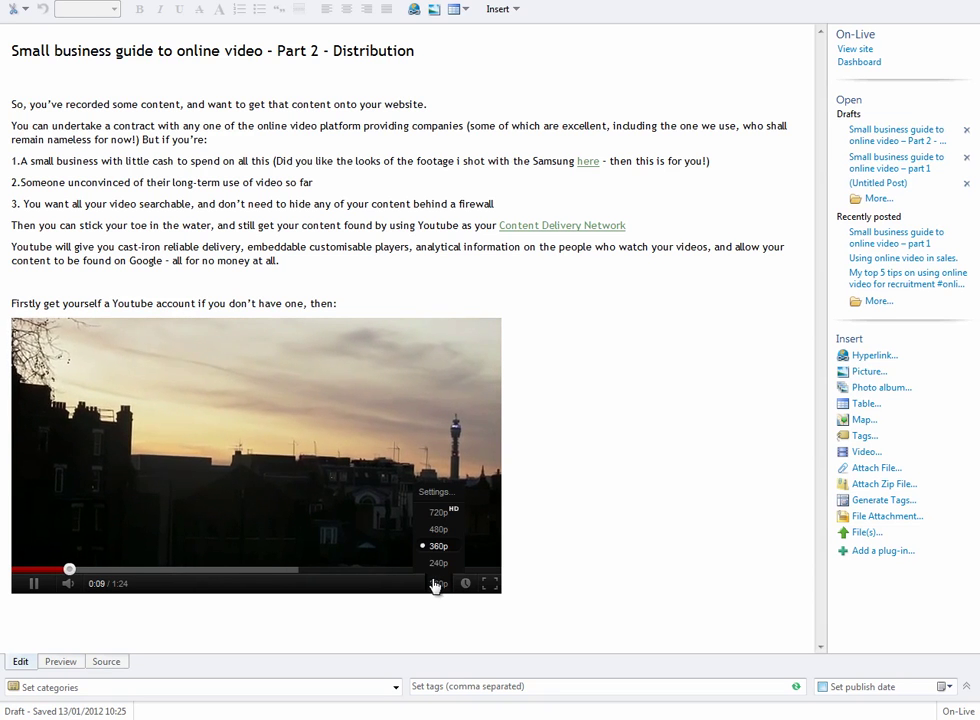
left_click(438, 515)
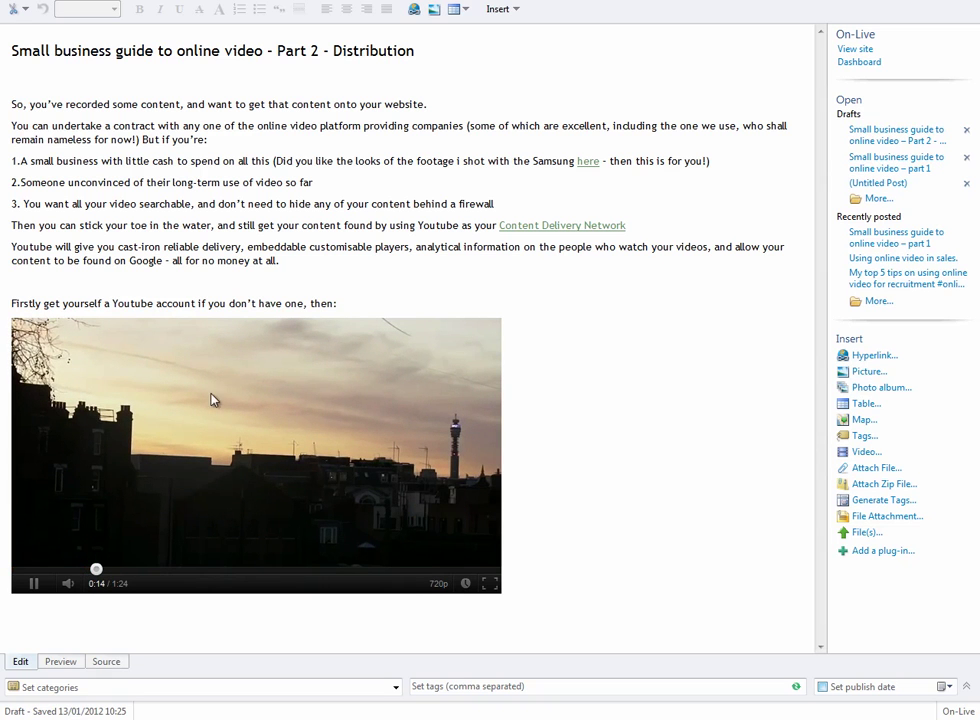